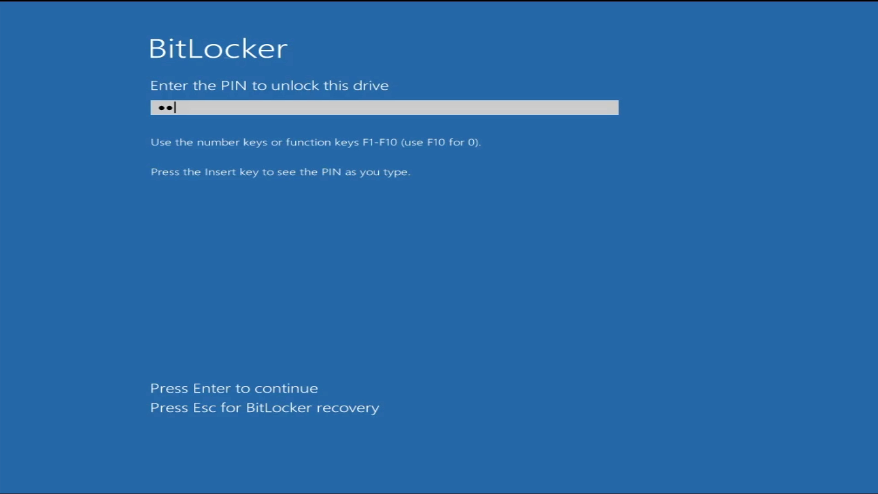
Enter the first digit of the drive-unlock PIN at the BitLocker pre-boot prompt.
text(1)
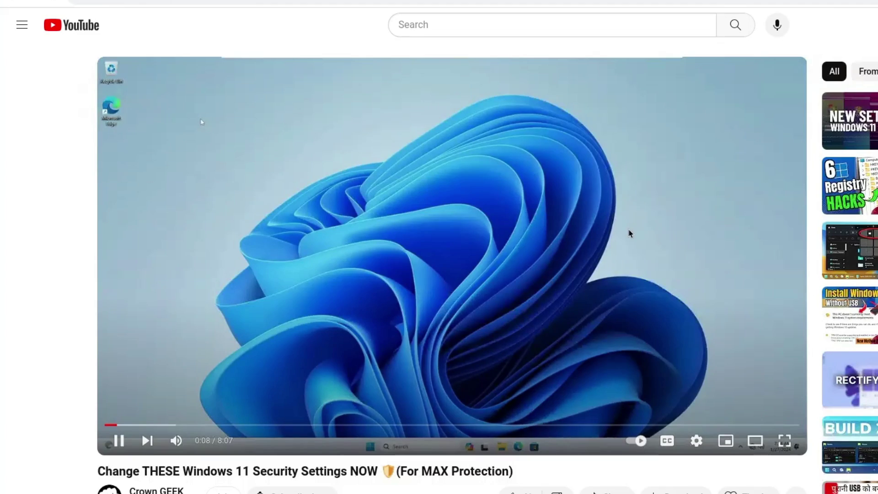
scroll(627, 231, down, 3)
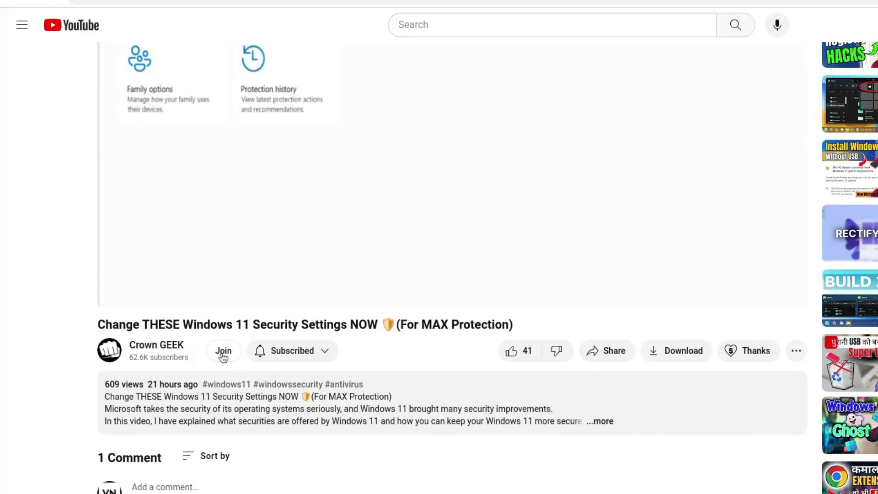
click(223, 351)
click(451, 409)
scroll(597, 402, down, 2)
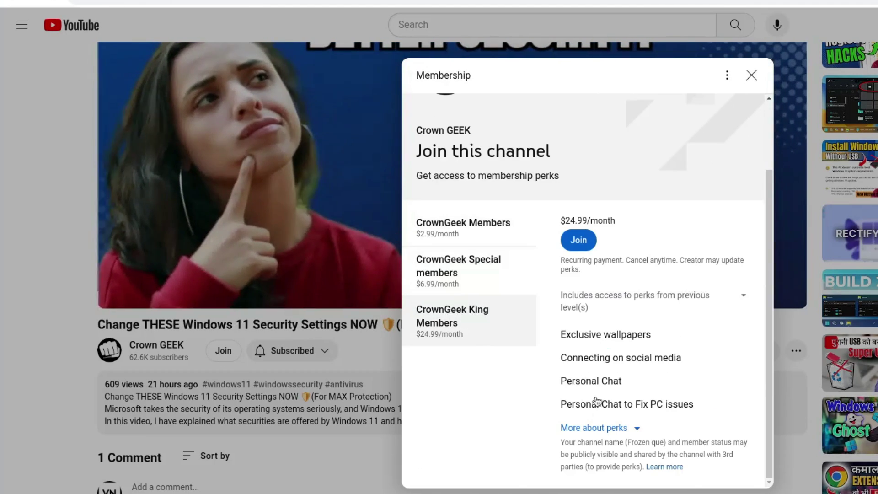
triple_click(595, 381)
drag(567, 405, 715, 403)
click(716, 404)
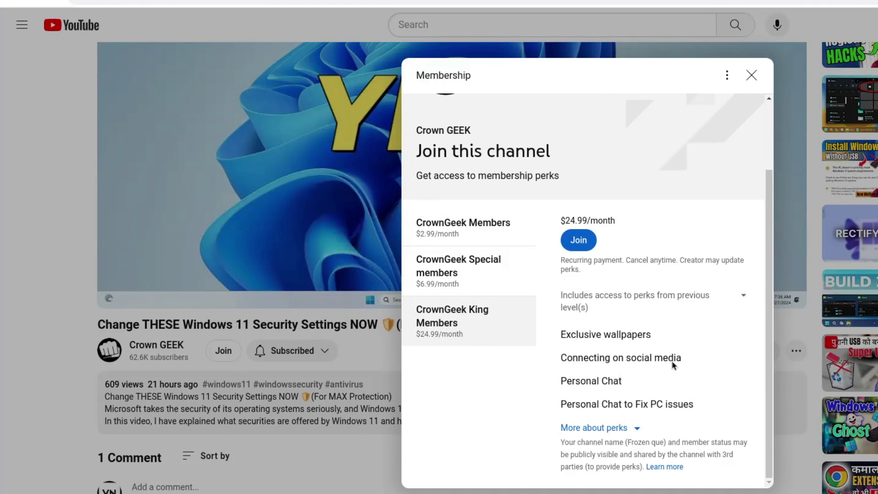
click(463, 225)
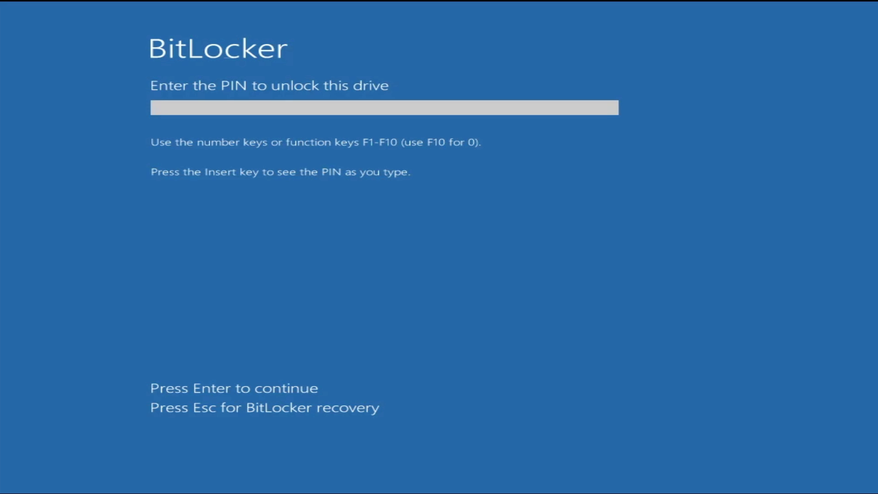
Skip the locked BitLocker drive and open Command Prompt via Troubleshoot > Advanced options.
key(Escape)
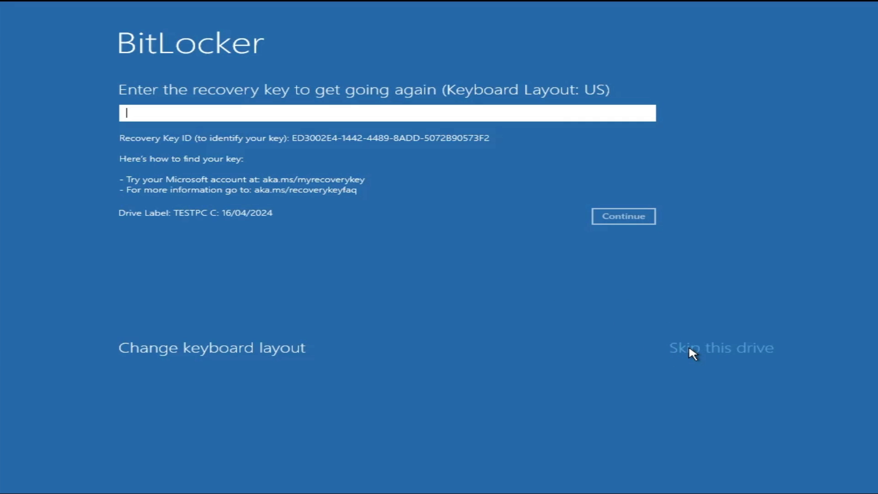
click(701, 350)
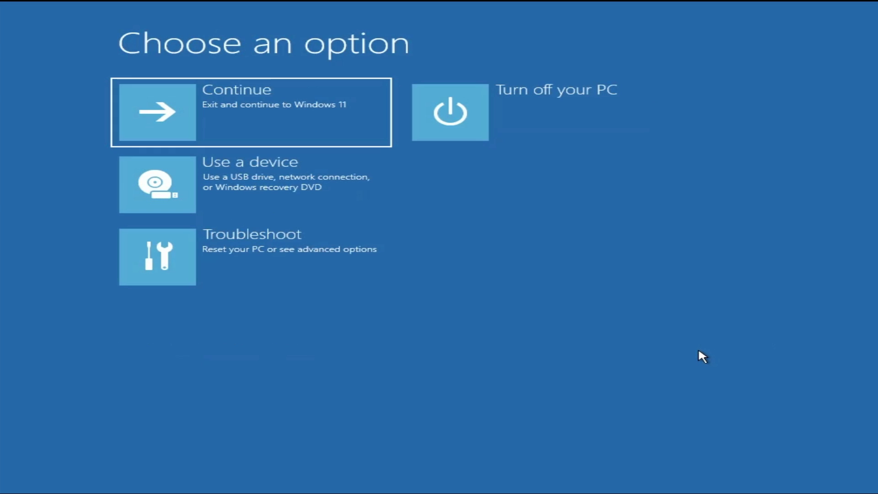
click(308, 251)
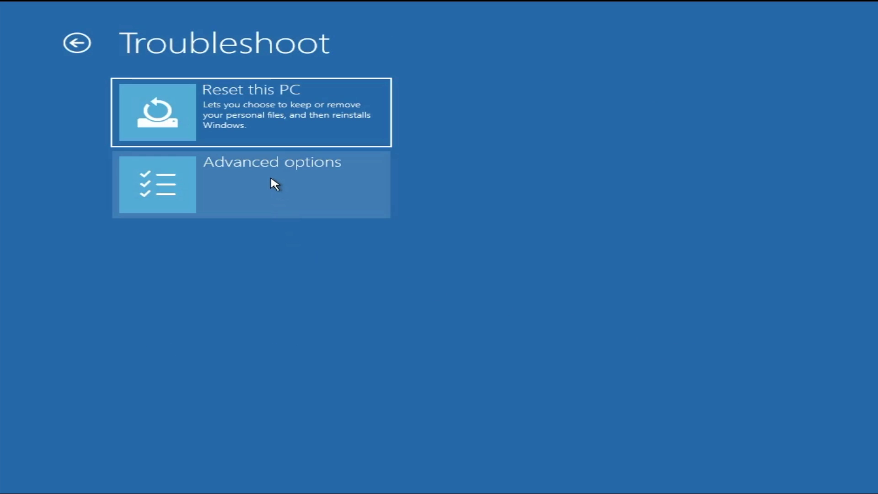
click(271, 178)
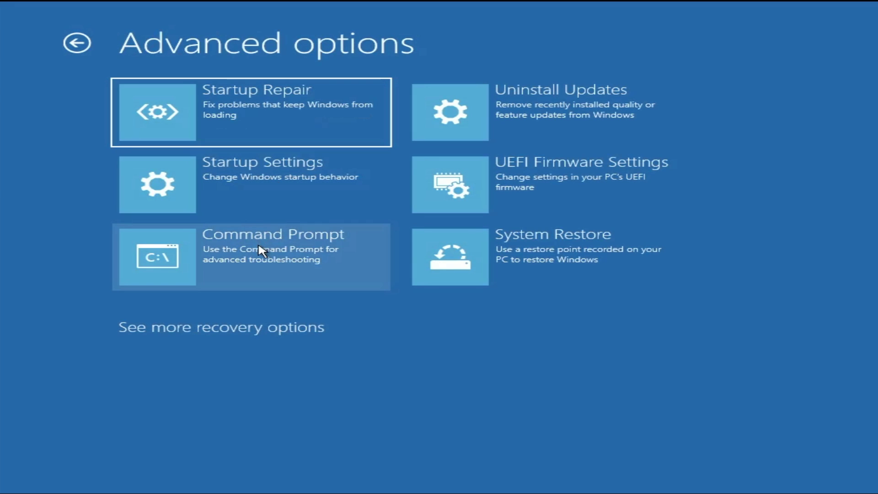
click(276, 247)
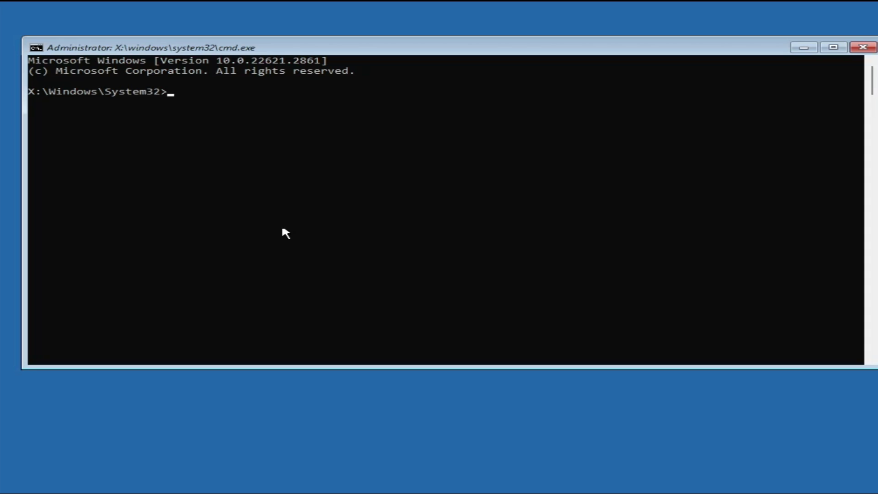
Launch diskpart and run 'list disk', showing Disk 0 online at 64 GB GPT.
drag(355, 53, 463, 82)
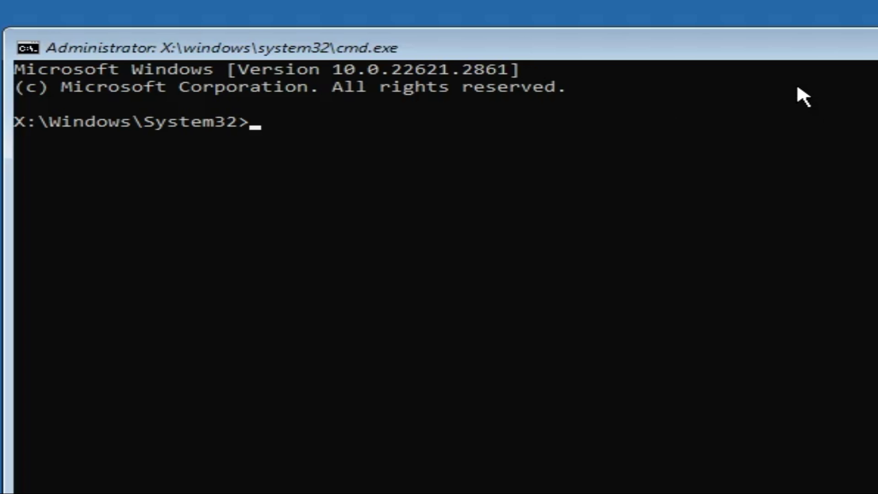
text(diskpart)
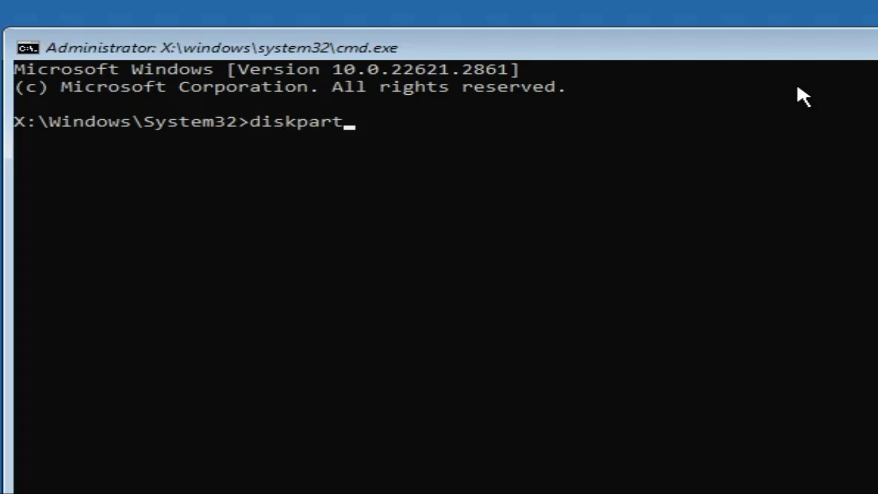
key(Return)
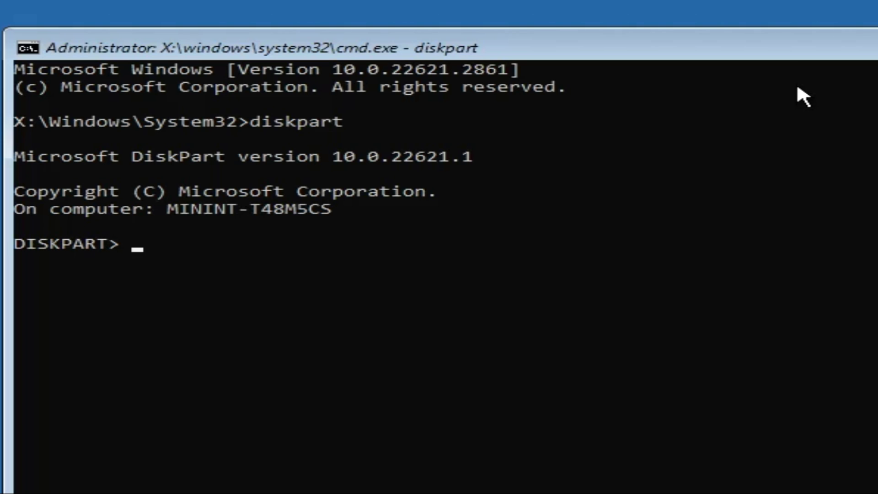
text(list dis)
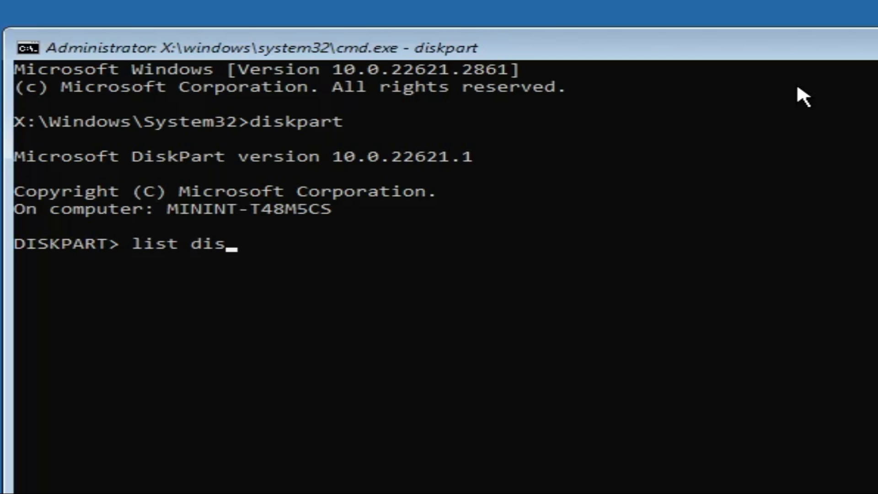
text(k)
key(Return)
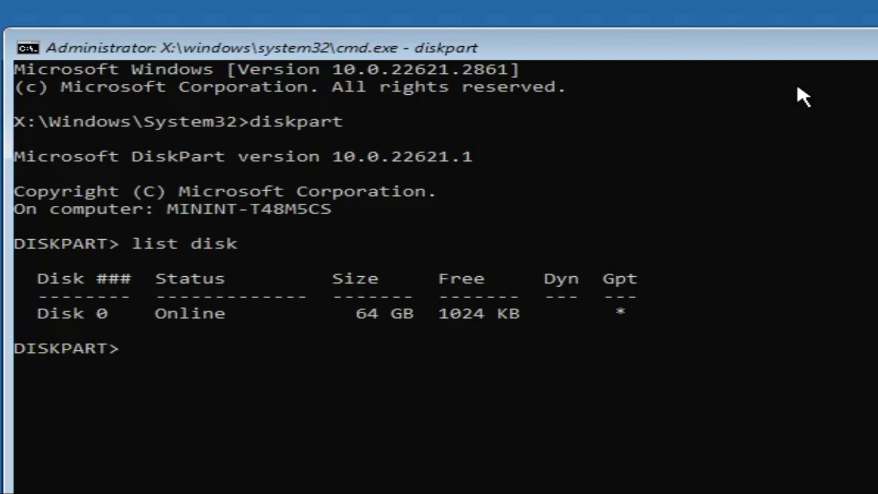
Run 'select disk 0' then 'list volume', showing the 63 GB C volume.
text(select)
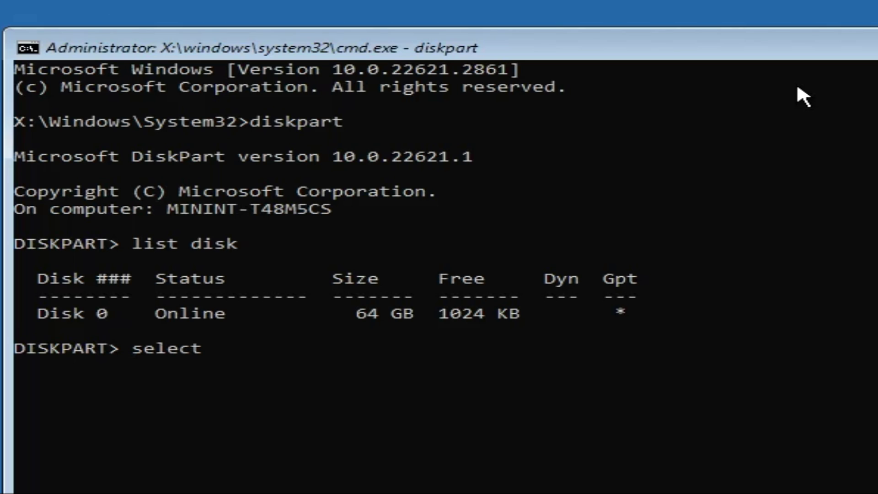
text( disk)
text(0)
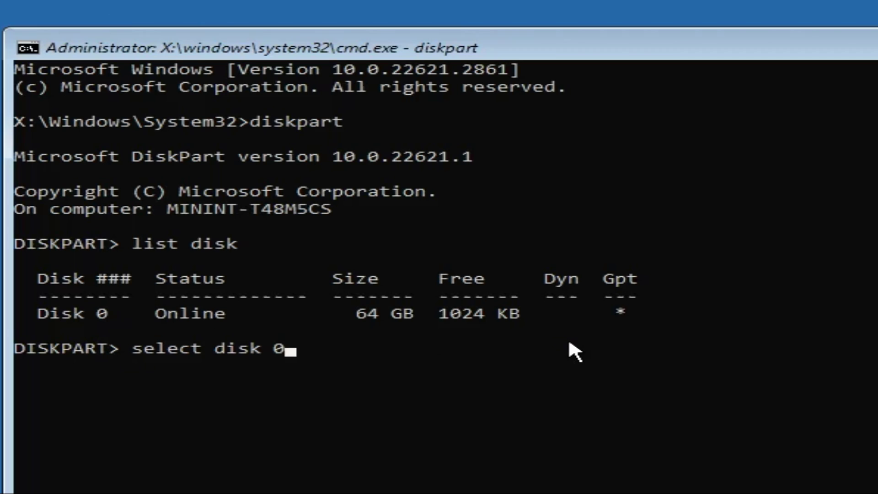
key(Return)
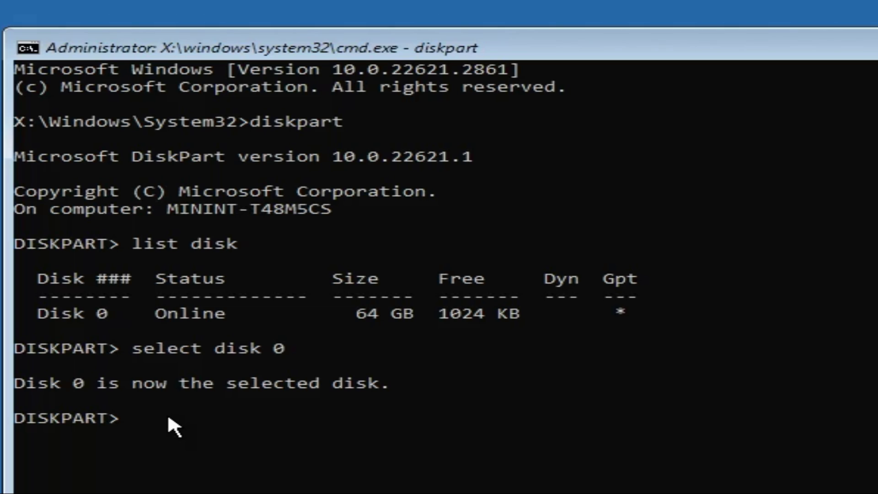
text(list volume)
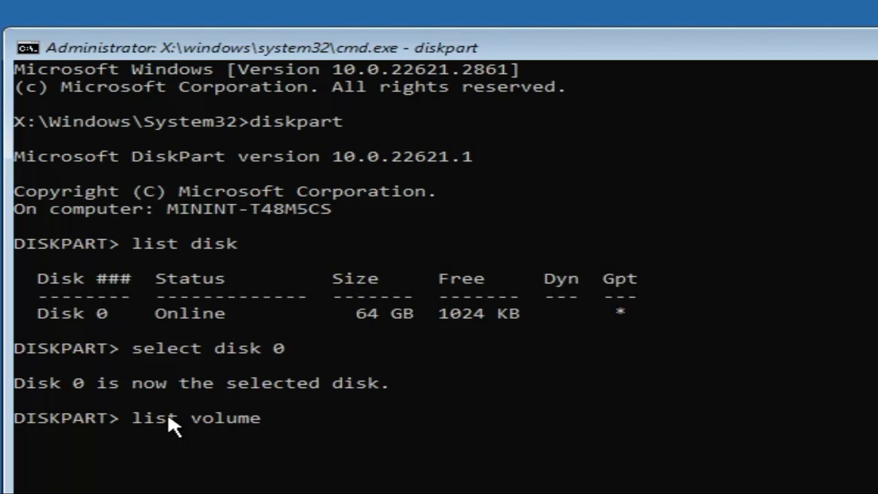
key(Return)
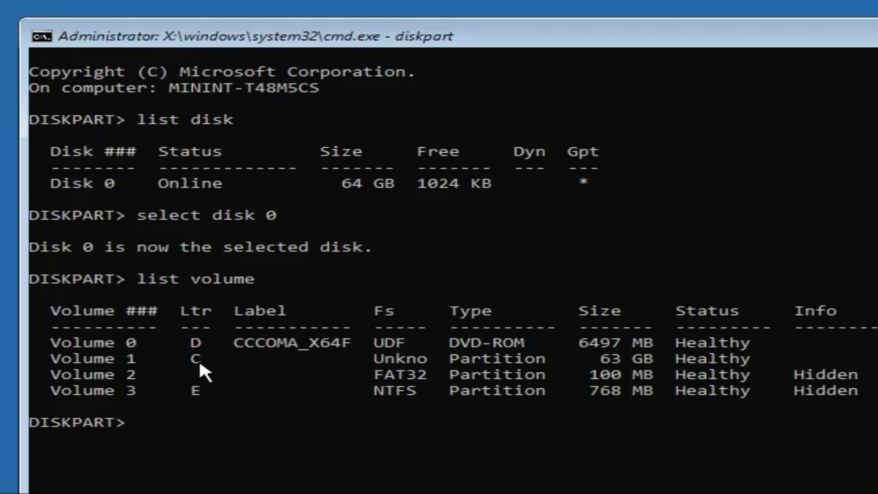
Wipe Disk 0 with 'clean' and create a new primary partition.
text(clean)
key(Return)
text(create)
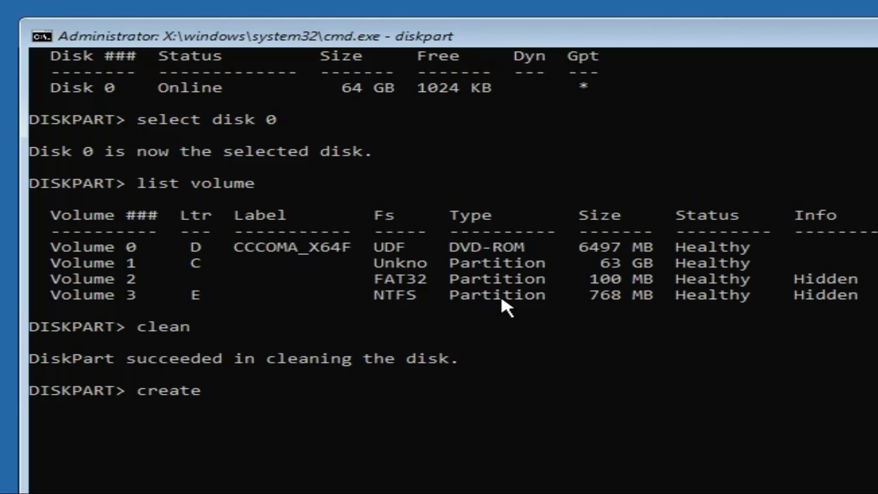
text( part p)
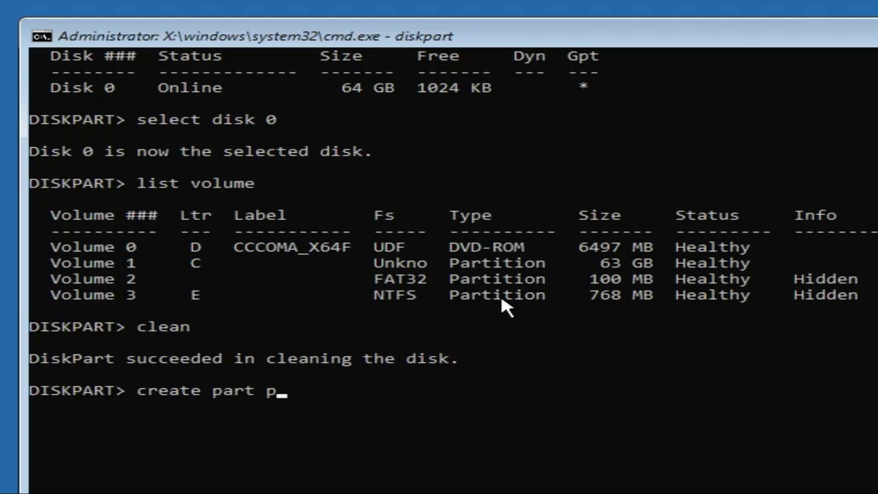
text(ri)
key(Return)
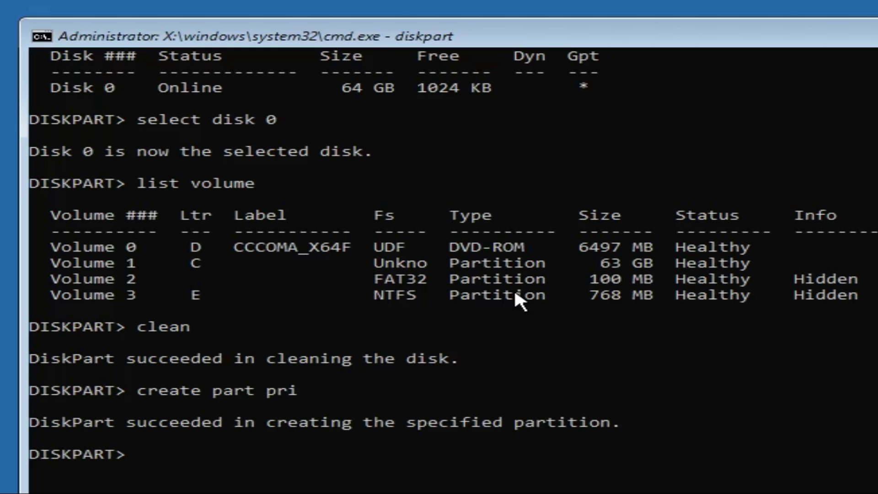
Run 'format fs=ntfs label=C quick' on the new partition.
scroll(459, 424, down, 1)
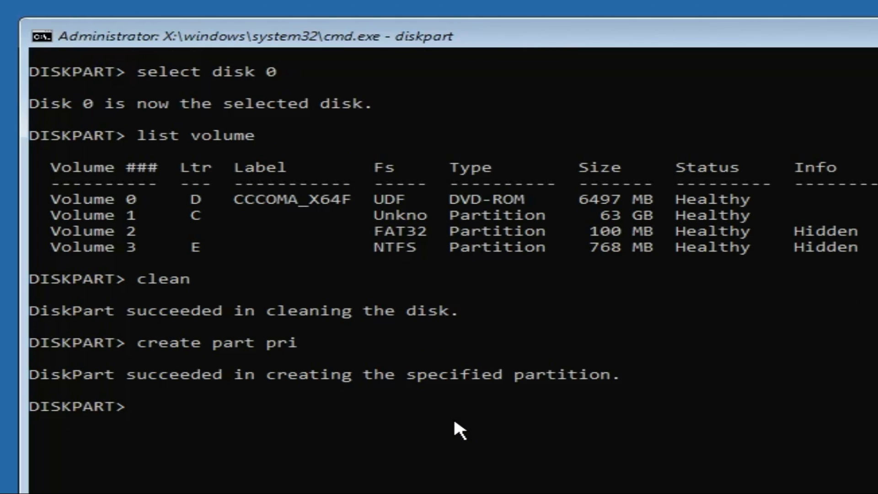
text(format)
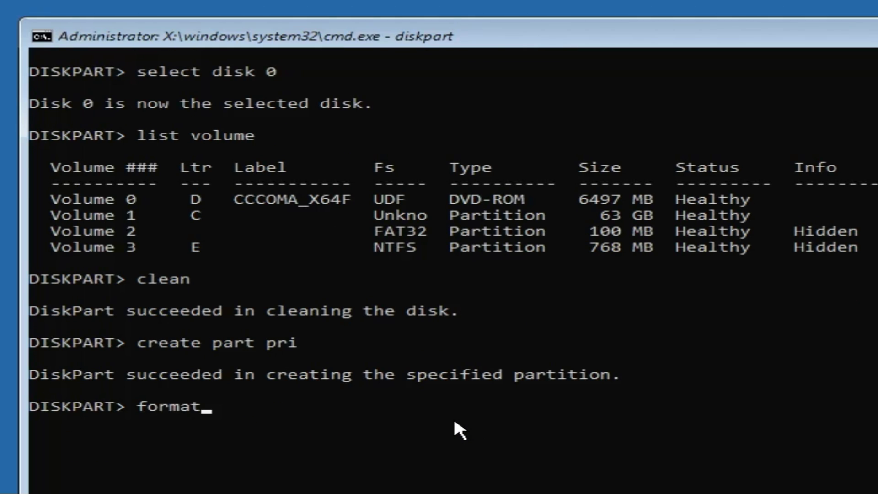
text(fs=ntfs la)
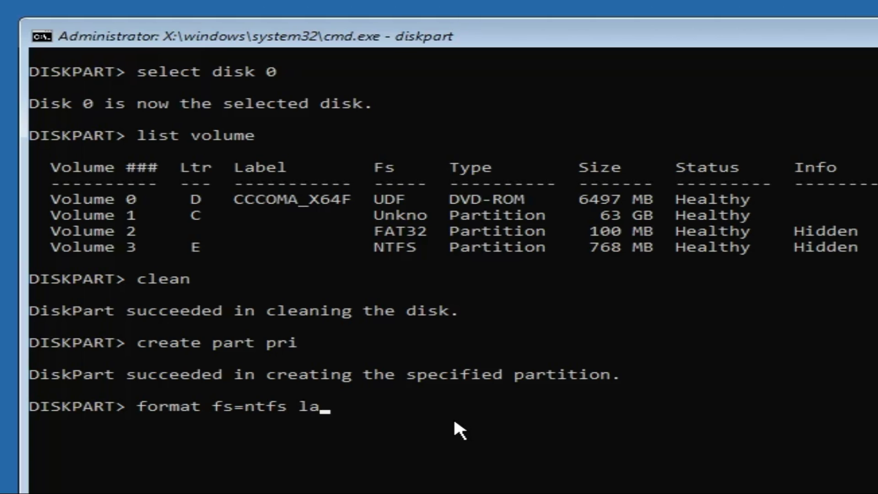
text(bel=C)
text(quick)
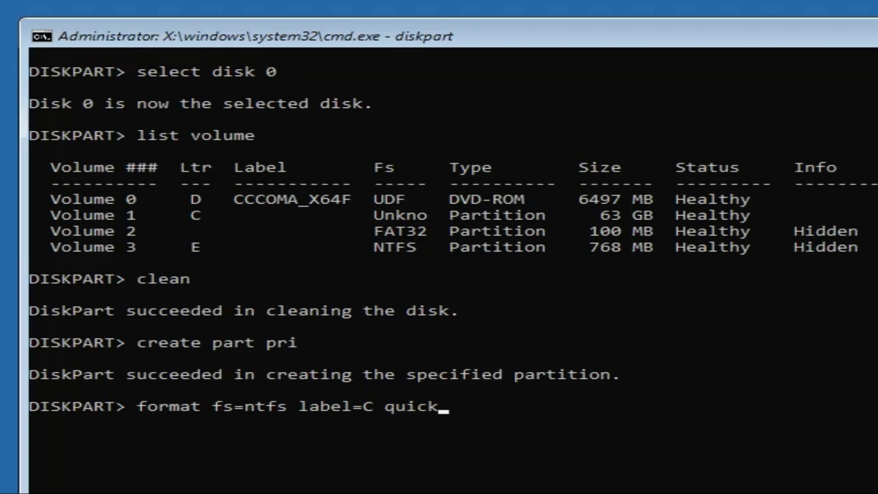
key(Return)
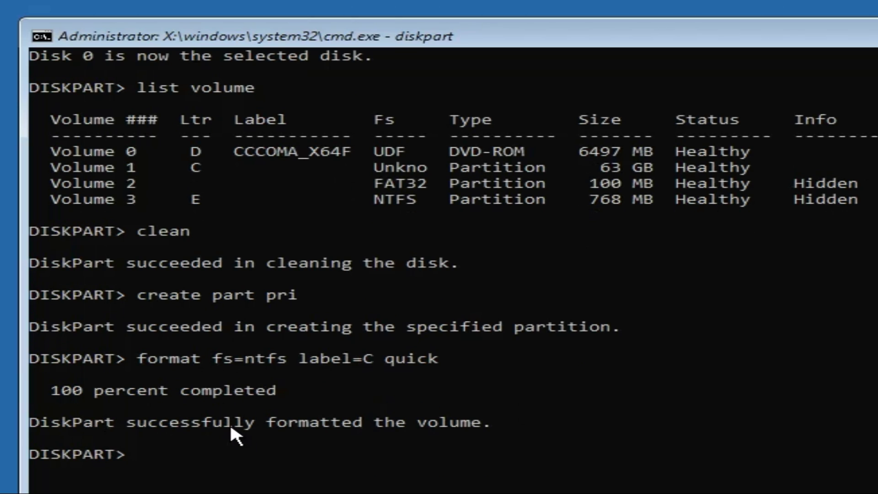
Run 'format fs=ntfs label=surface quick' to relabel the partition as surface.
text(format )
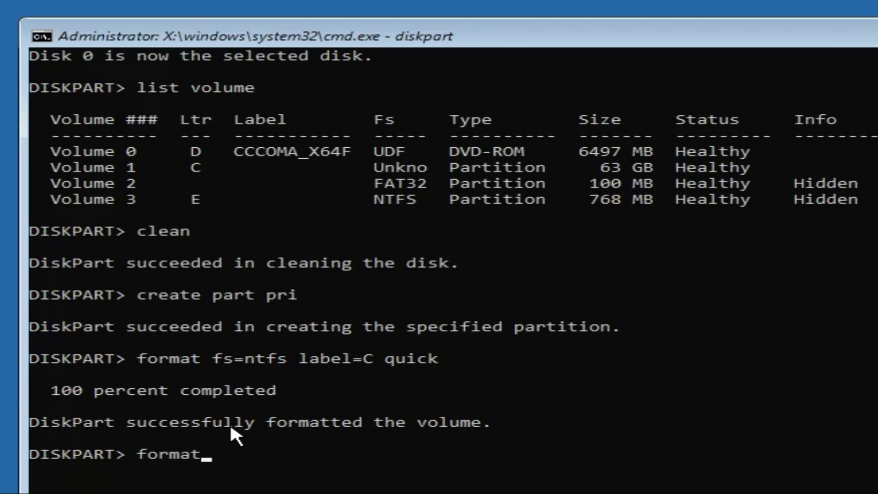
text(fs=ntfs labe)
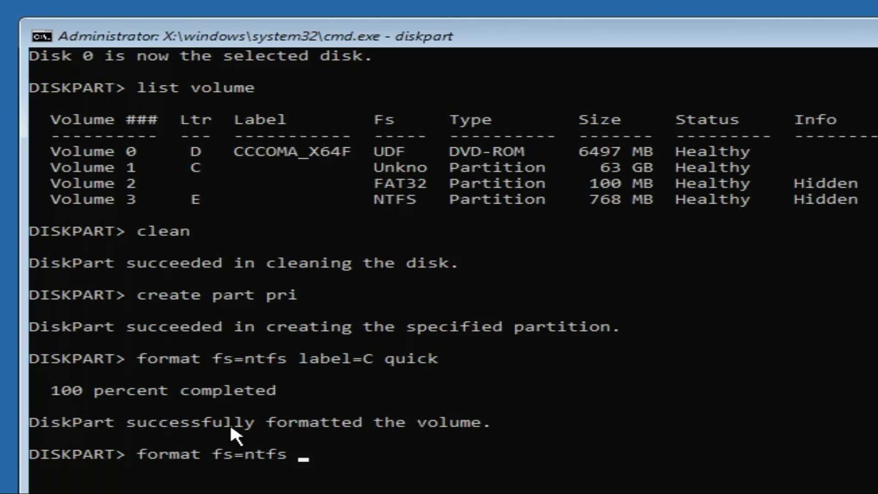
text(l=su)
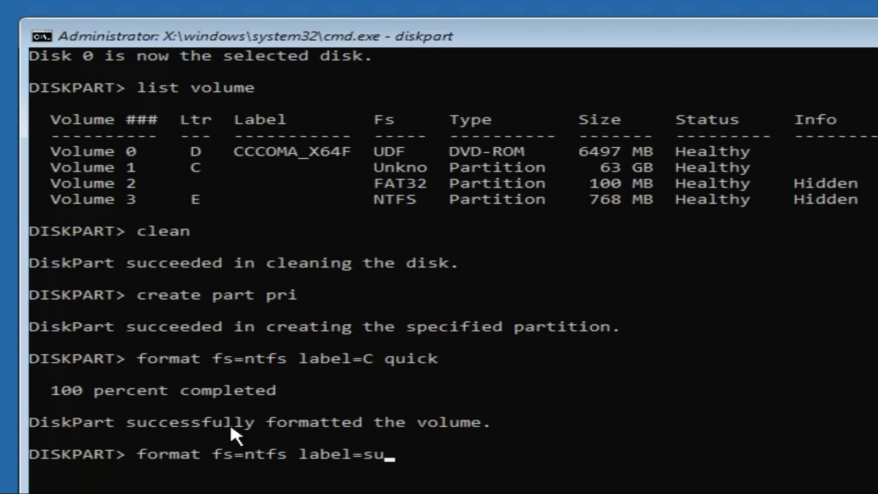
text(rface quick)
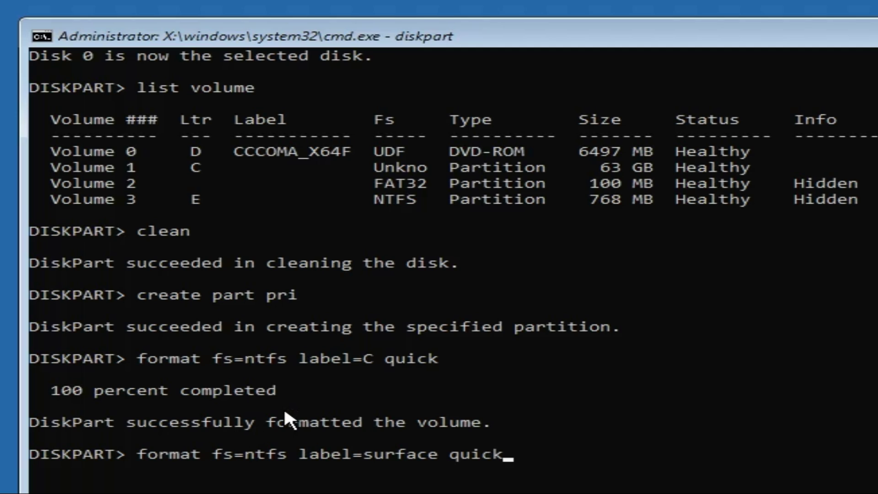
key(Return)
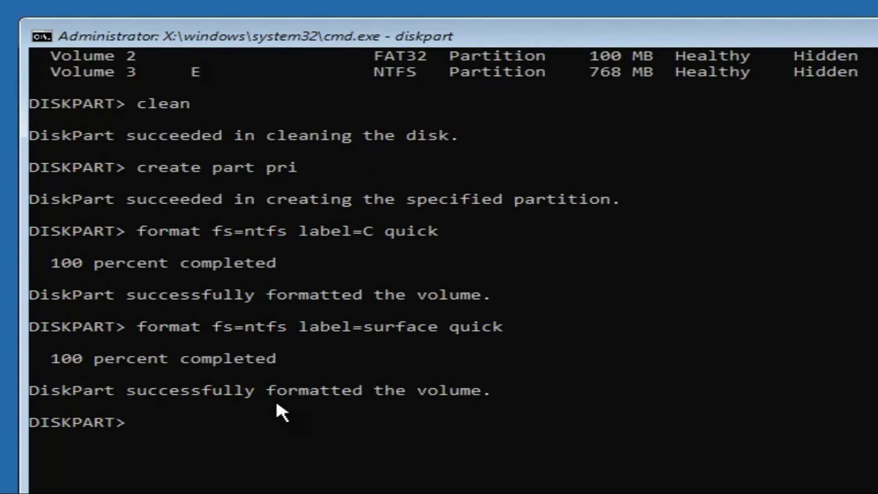
Assign drive letter C, exit DiskPart, and close the console window.
text(assign )
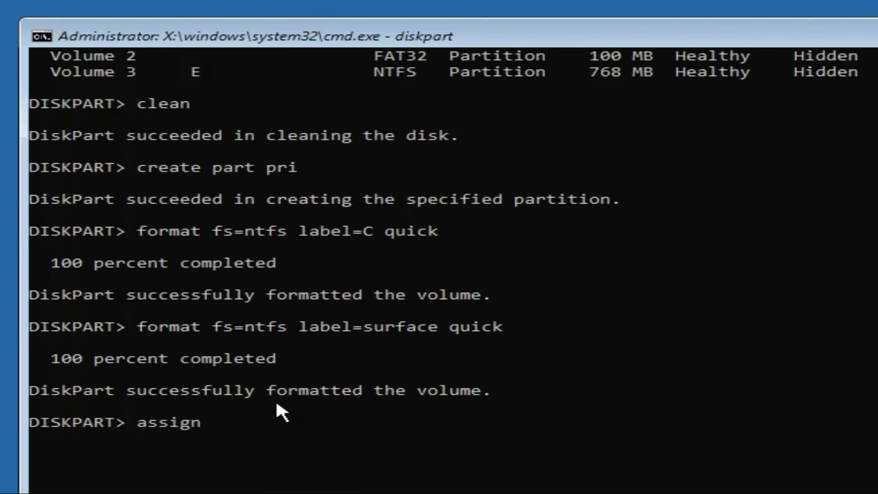
text(letter=C)
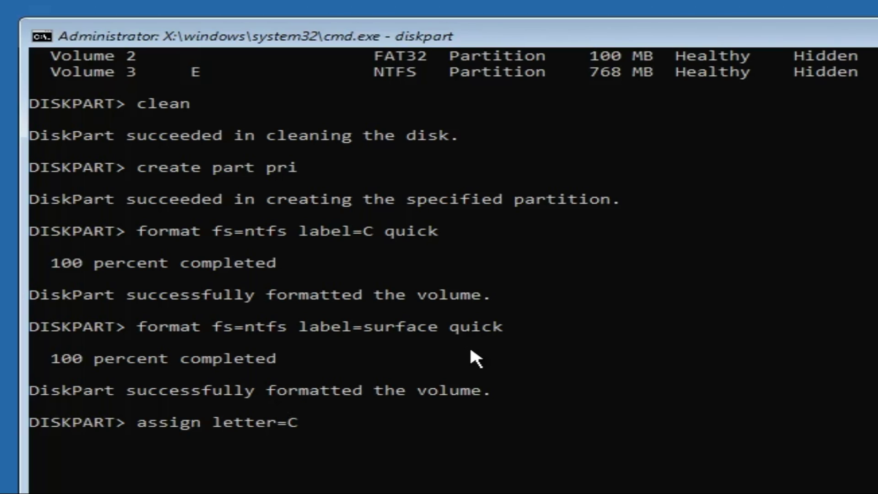
key(Return)
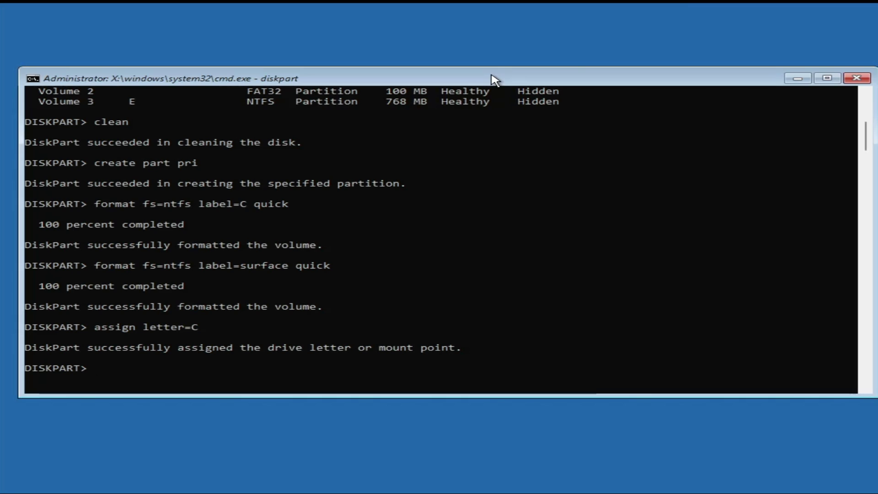
text(e)
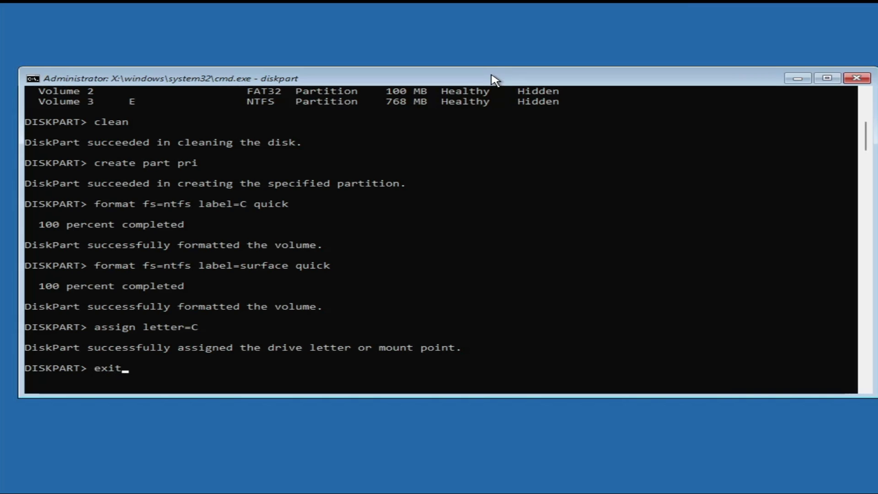
text(xit)
key(Return)
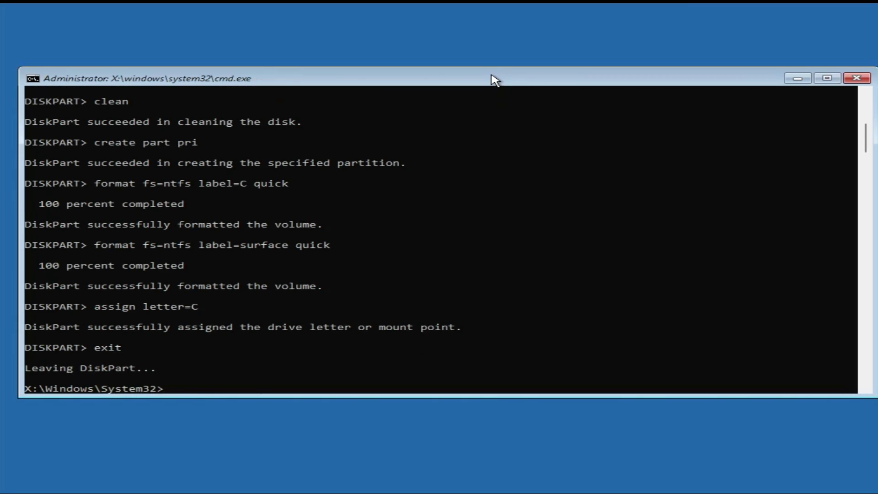
click(856, 78)
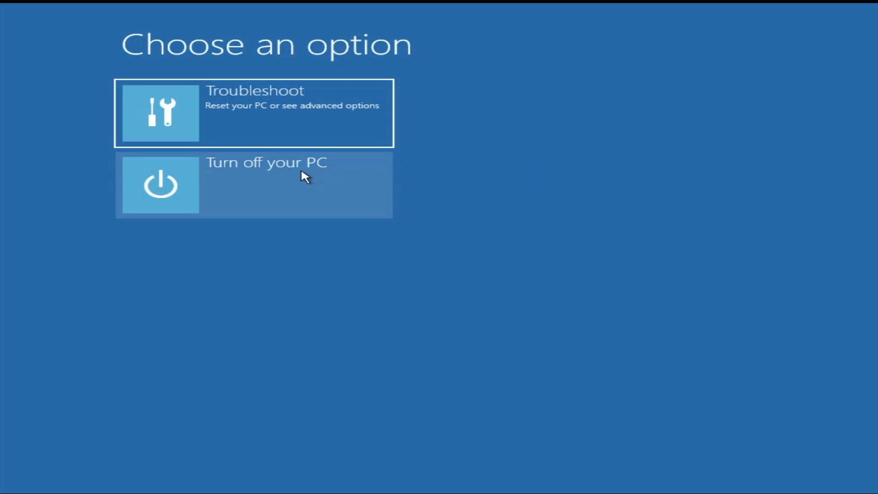
Turn off the PC and let the VM boot from the install media into Windows Setup.
click(301, 168)
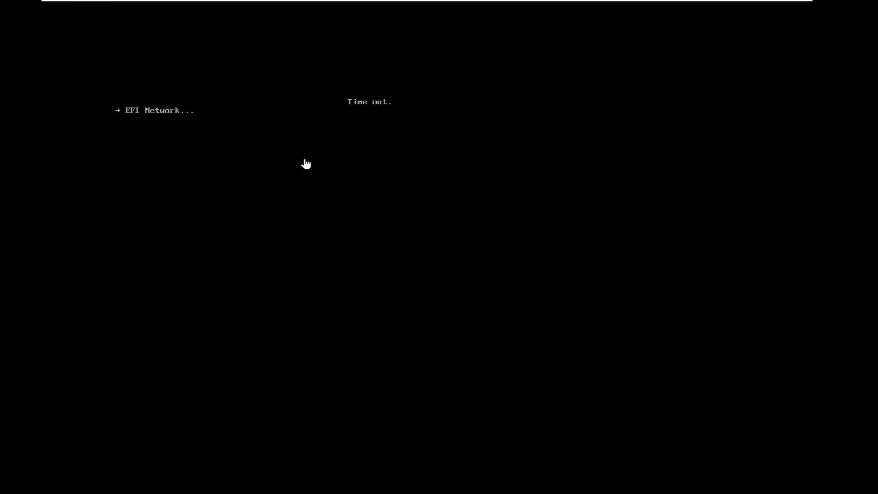
click(306, 164)
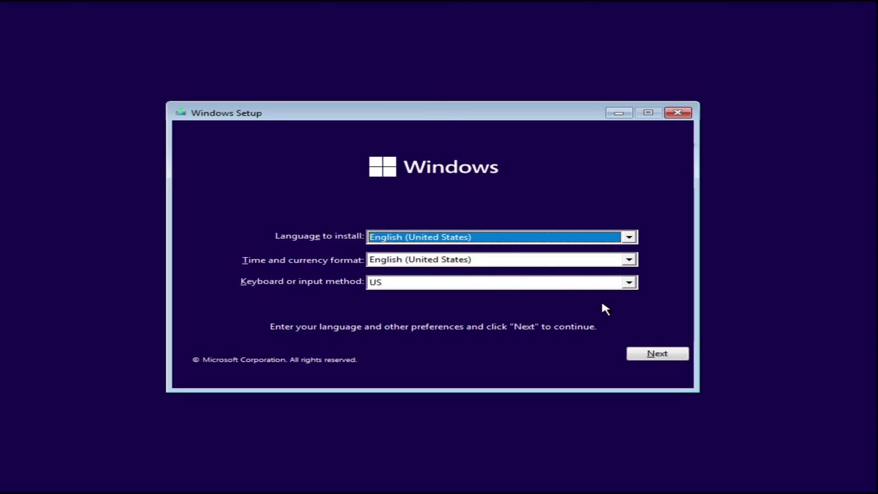
Keep the default language settings, choose Install now, and skip the product key.
click(660, 357)
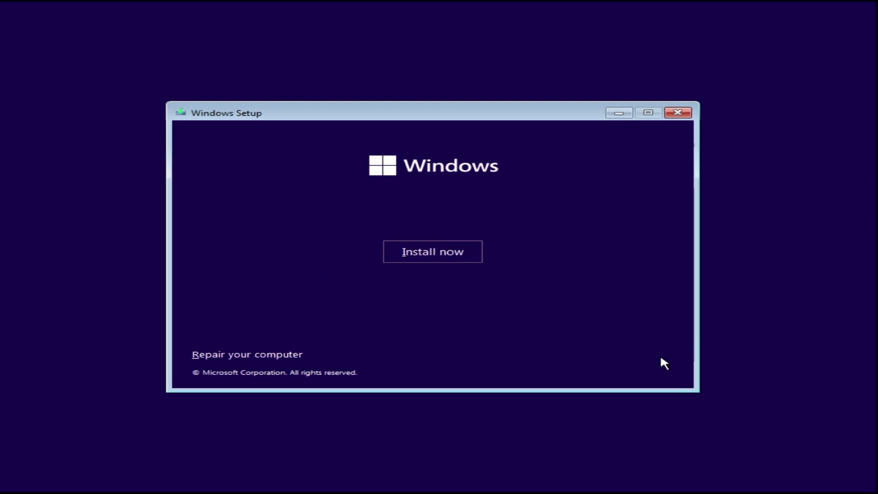
click(446, 251)
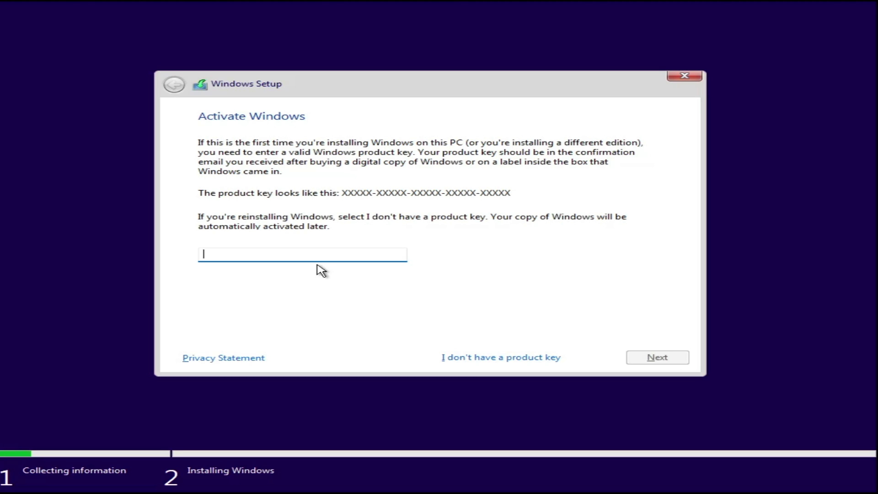
click(462, 362)
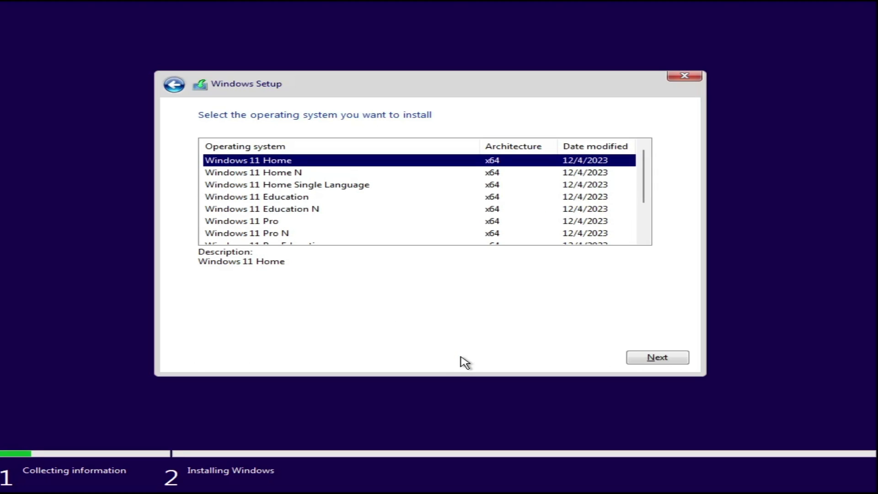
Choose the Windows 11 Pro edition and accept the Microsoft license terms.
click(267, 221)
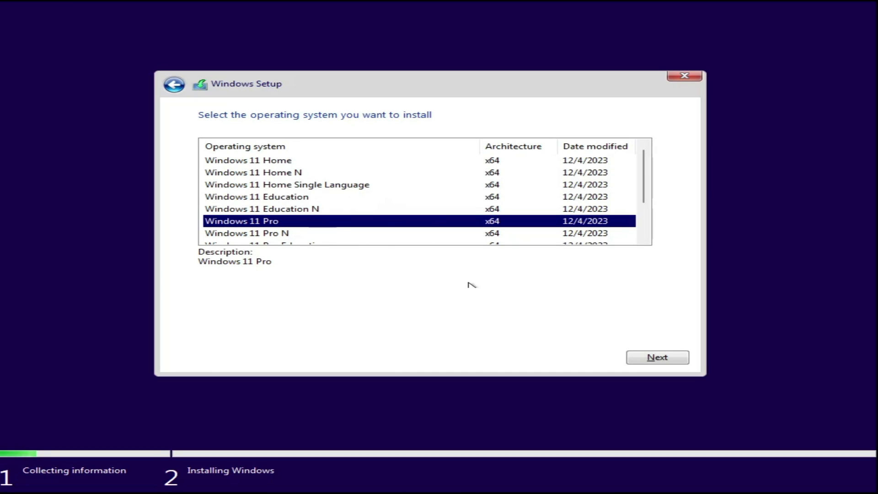
click(658, 357)
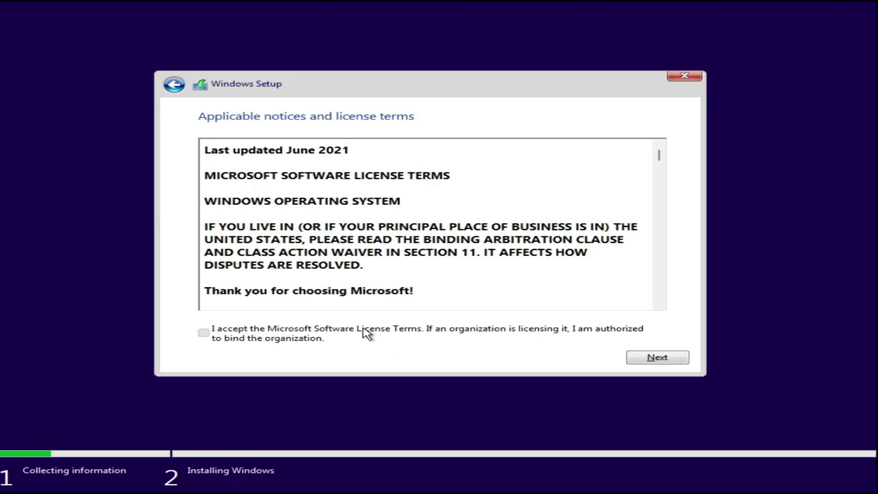
click(363, 333)
click(657, 358)
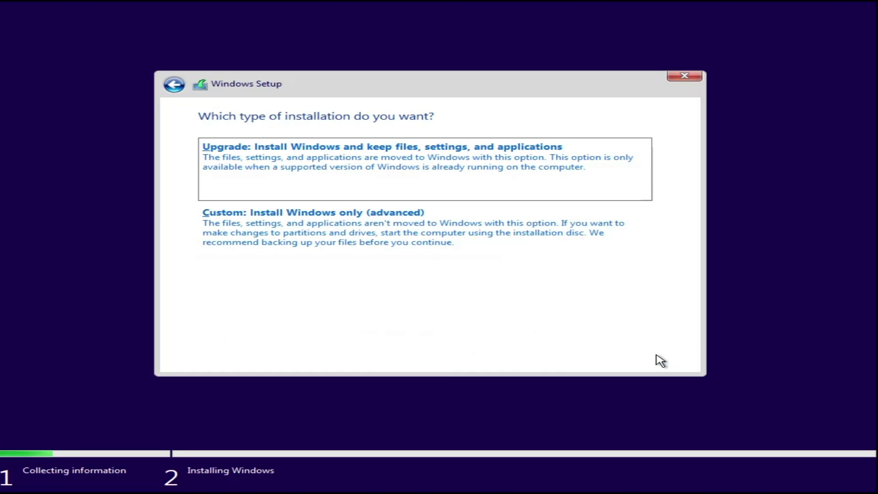
Choose Custom: Install Windows only and install onto Drive 0's 64.0 GB unallocated space.
click(349, 249)
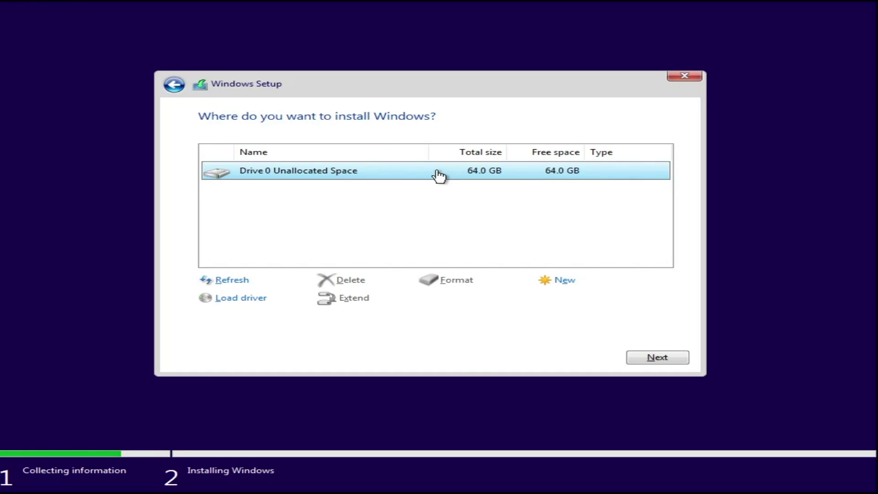
click(645, 359)
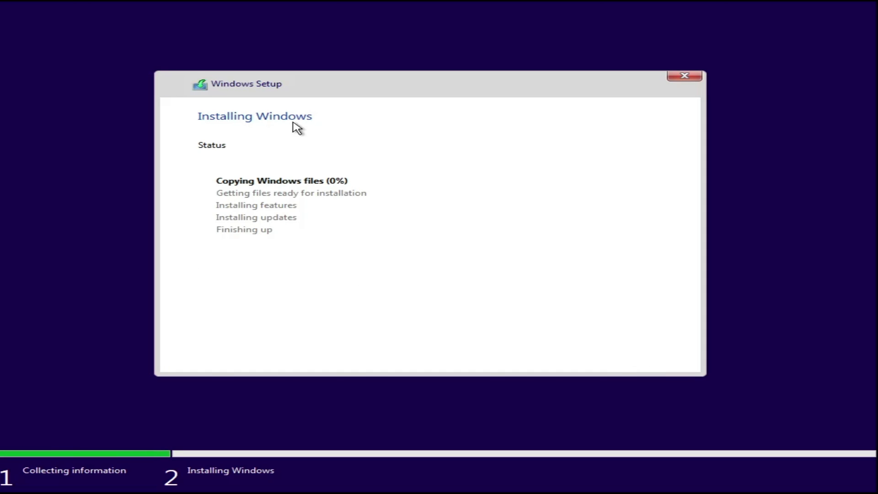